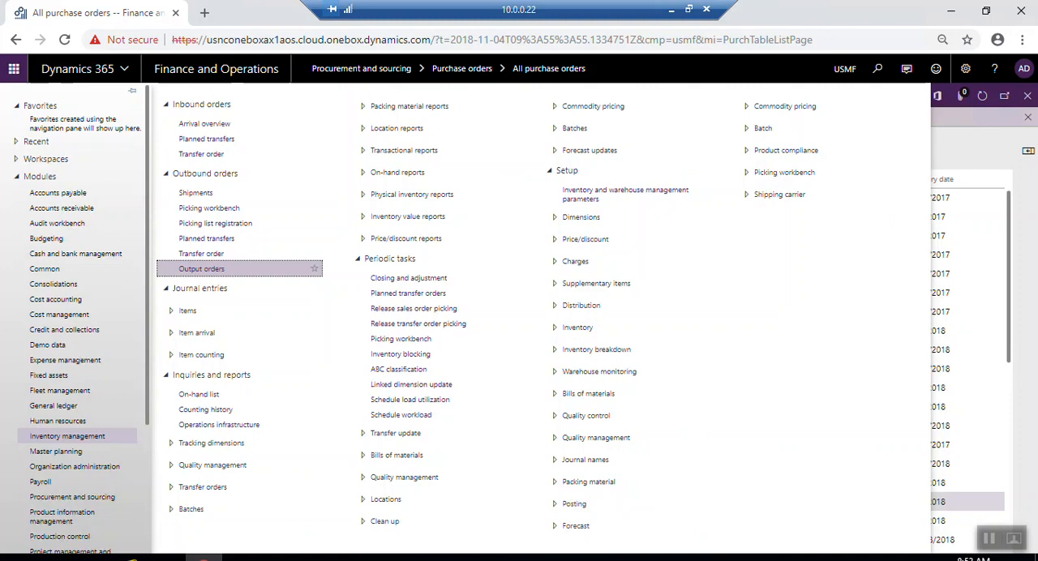
# - Open Tracking number groups under the Dimensions setup of the Inventory management module
pyautogui.click(63, 438)
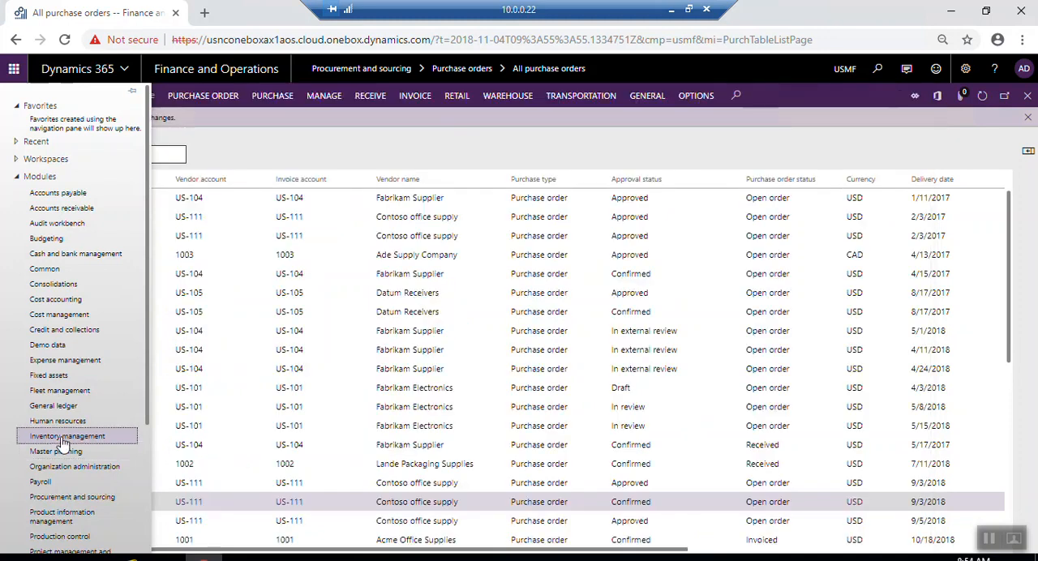
pyautogui.click(64, 438)
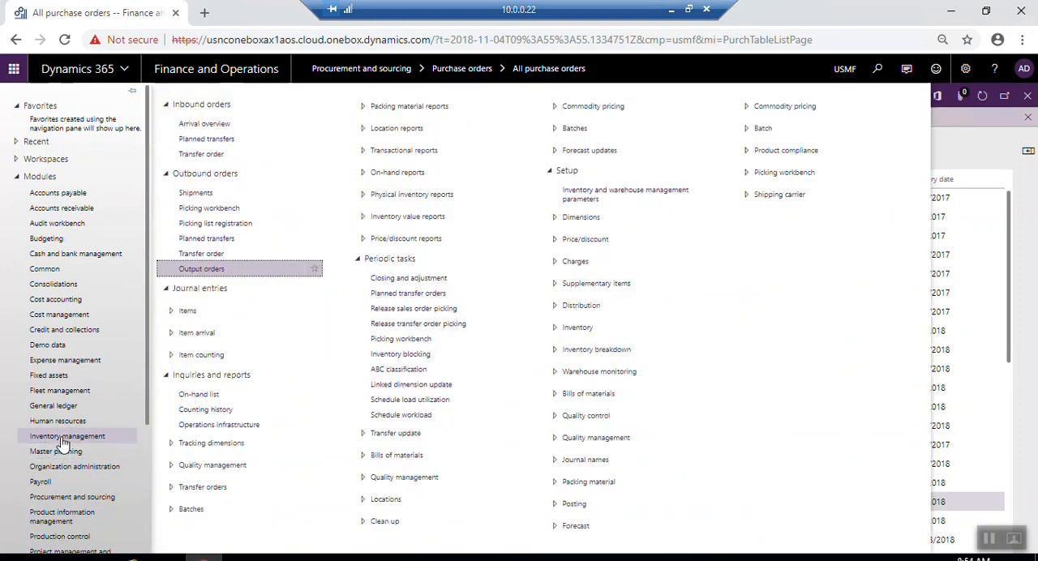
pyautogui.click(170, 110)
pyautogui.click(172, 125)
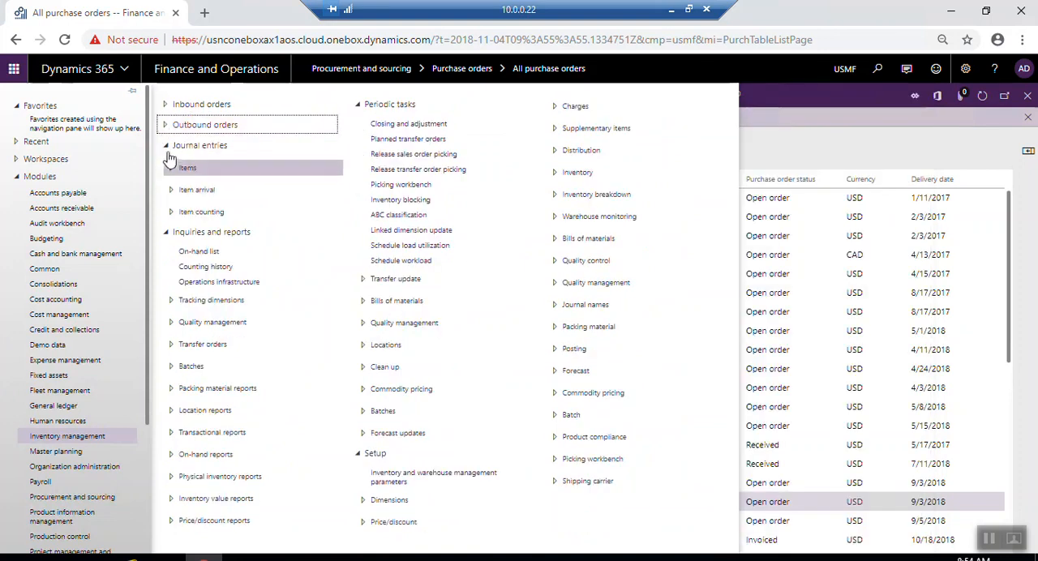
pyautogui.click(168, 146)
pyautogui.click(168, 165)
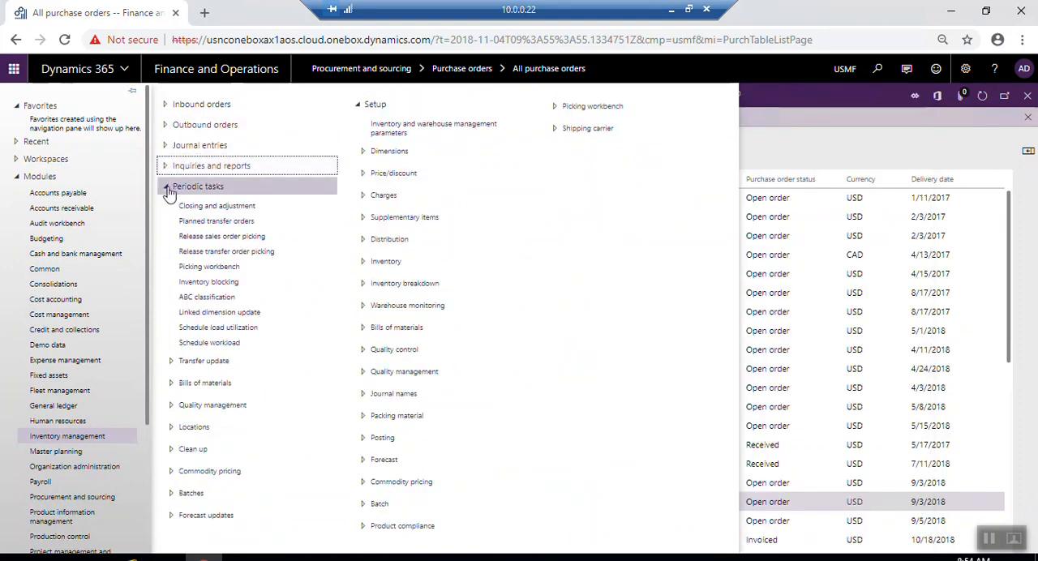
pyautogui.click(167, 189)
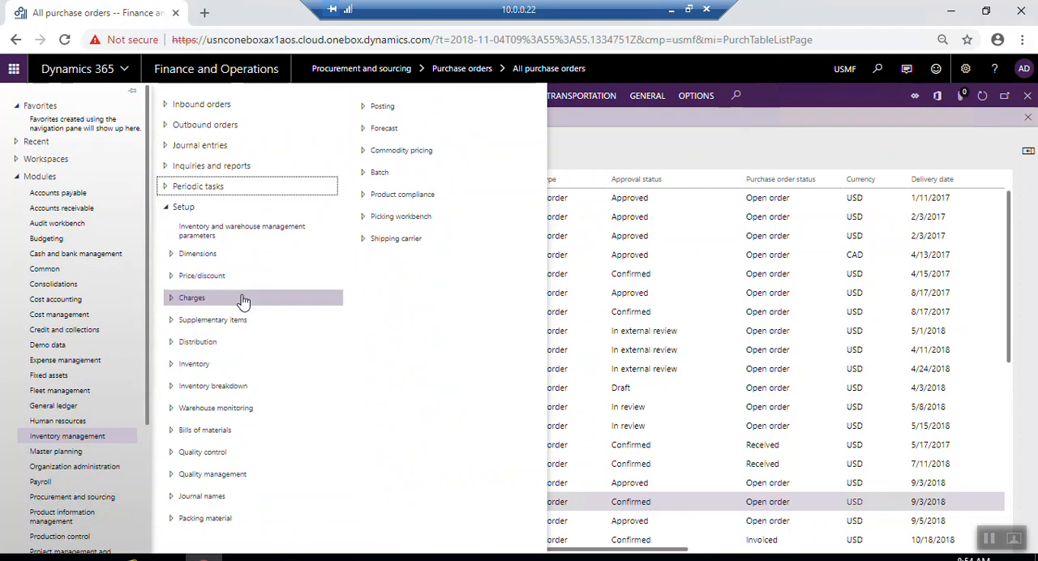
pyautogui.click(172, 254)
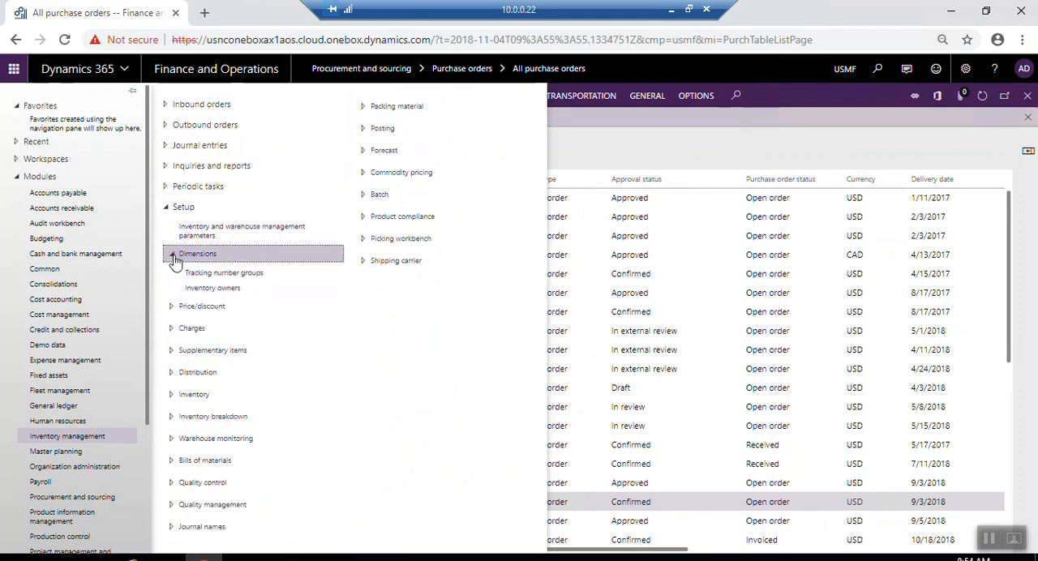
pyautogui.click(244, 276)
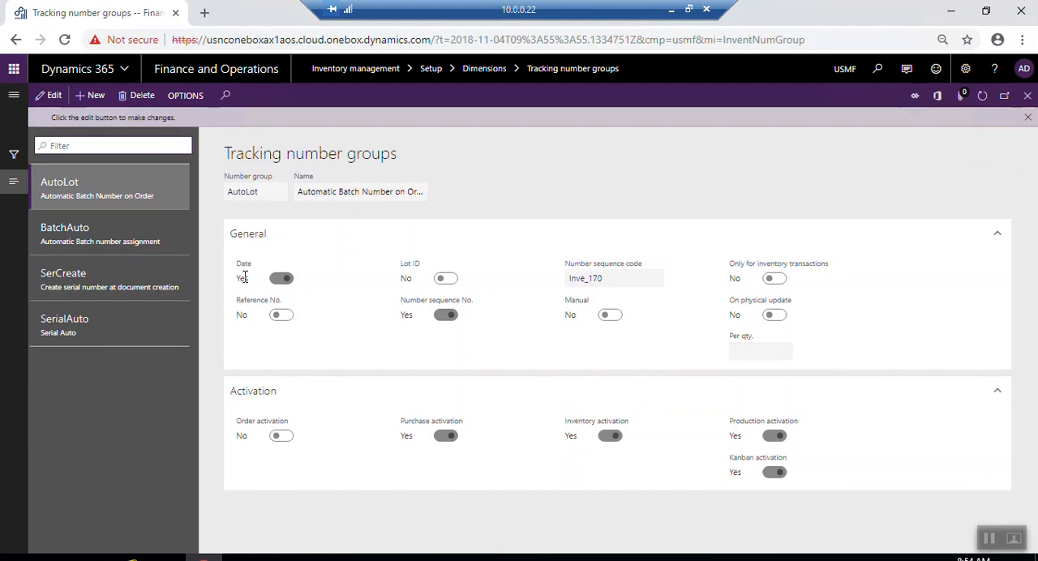
# - Create a tracking number group "AutoSerial" with the name "Automatic Serial Group"
pyautogui.click(90, 94)
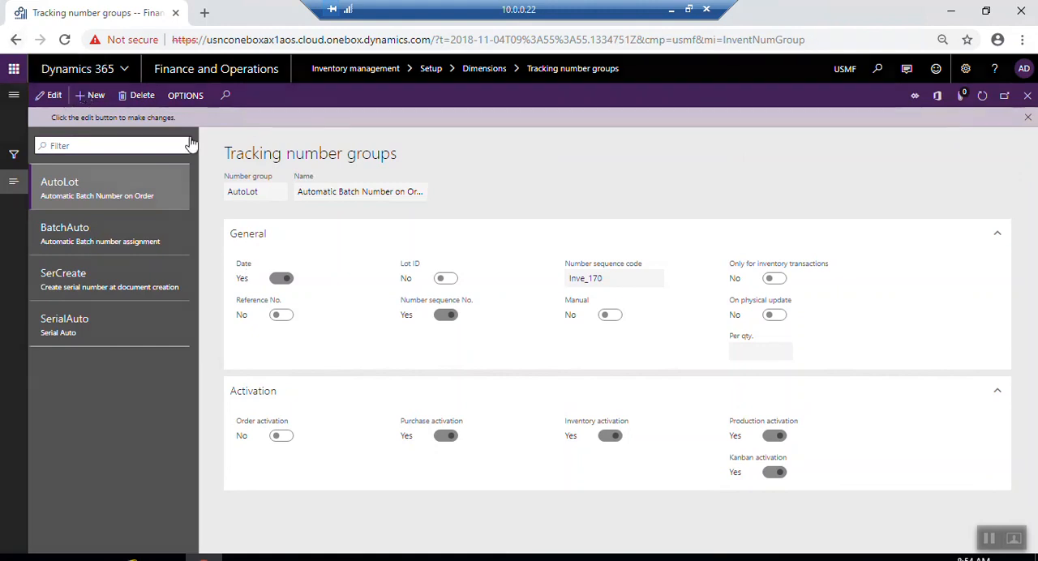
pyautogui.write('Au')
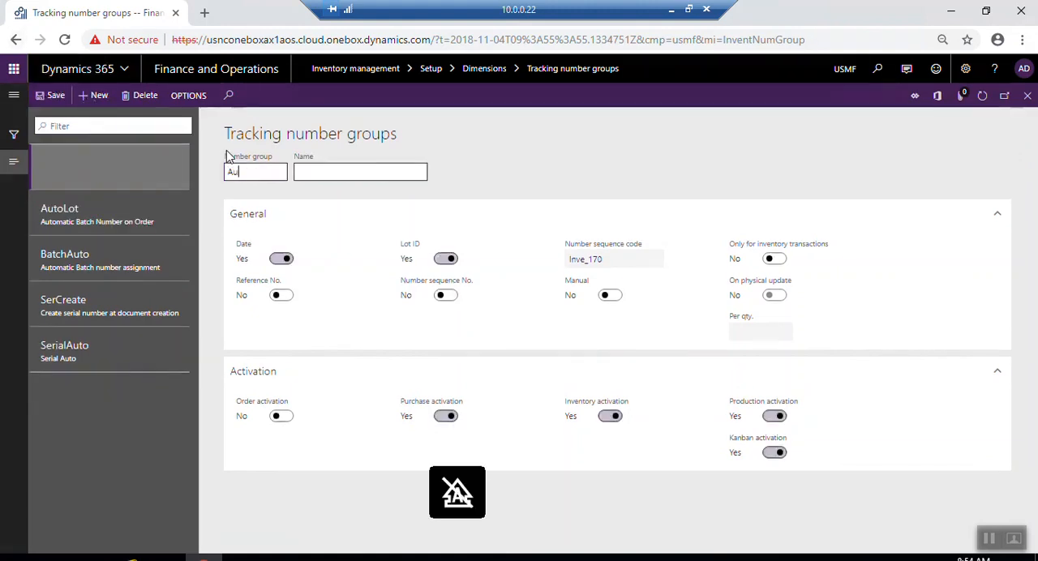
pyautogui.write('toSerial')
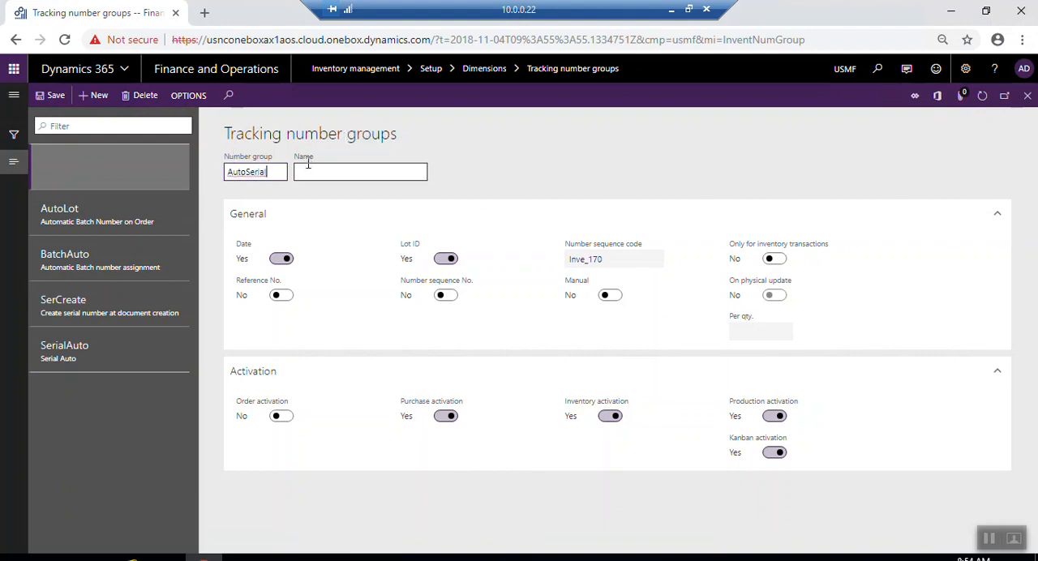
pyautogui.click(308, 171)
pyautogui.write('Automatic Serial Group')
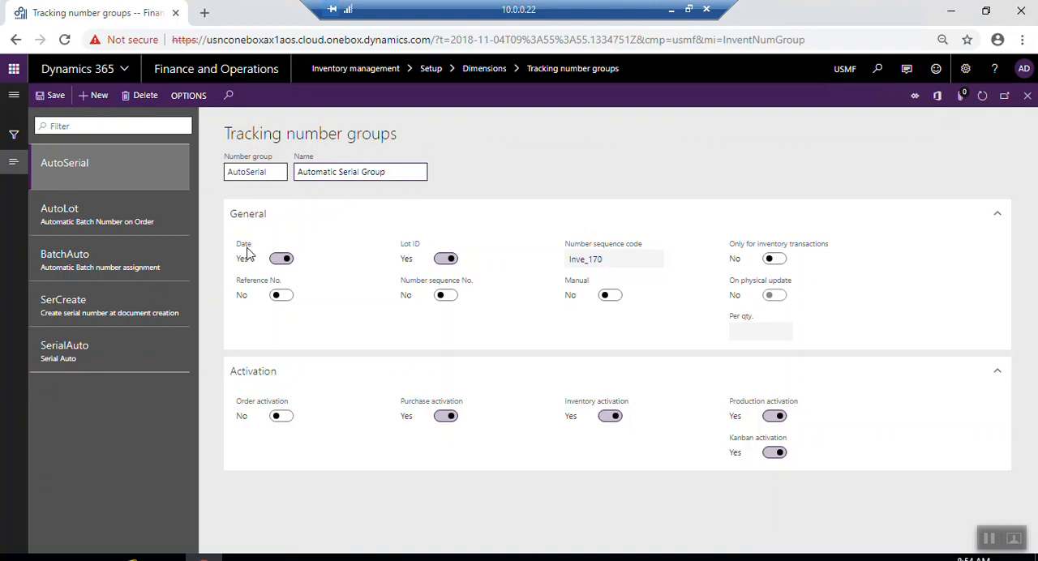
# - Turn off Date and Lot ID for the AutoSerial group and enable Number sequence No
pyautogui.click(280, 259)
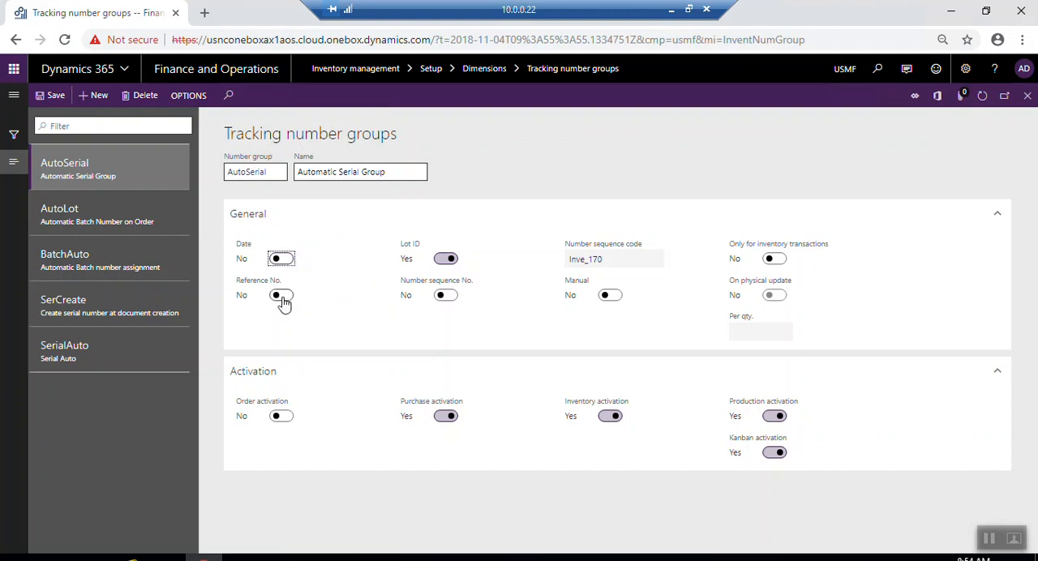
pyautogui.moveTo(274, 293)
pyautogui.click(444, 261)
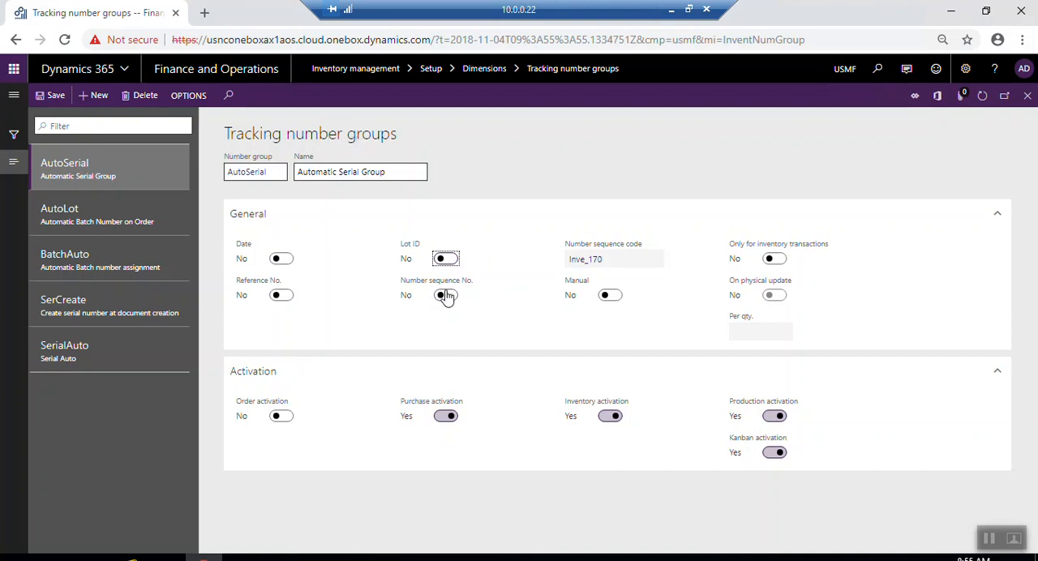
pyautogui.click(451, 297)
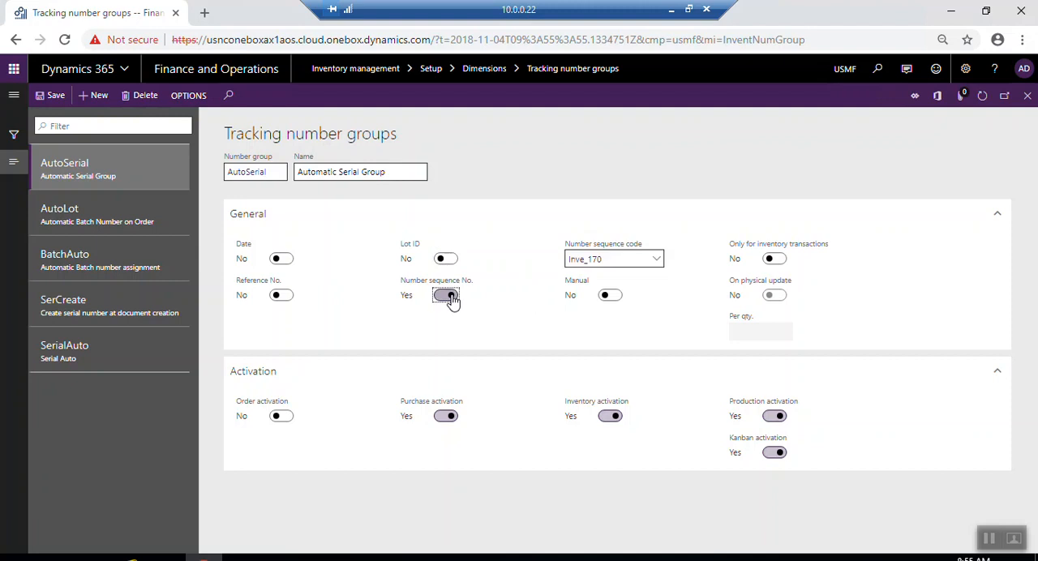
pyautogui.click(657, 263)
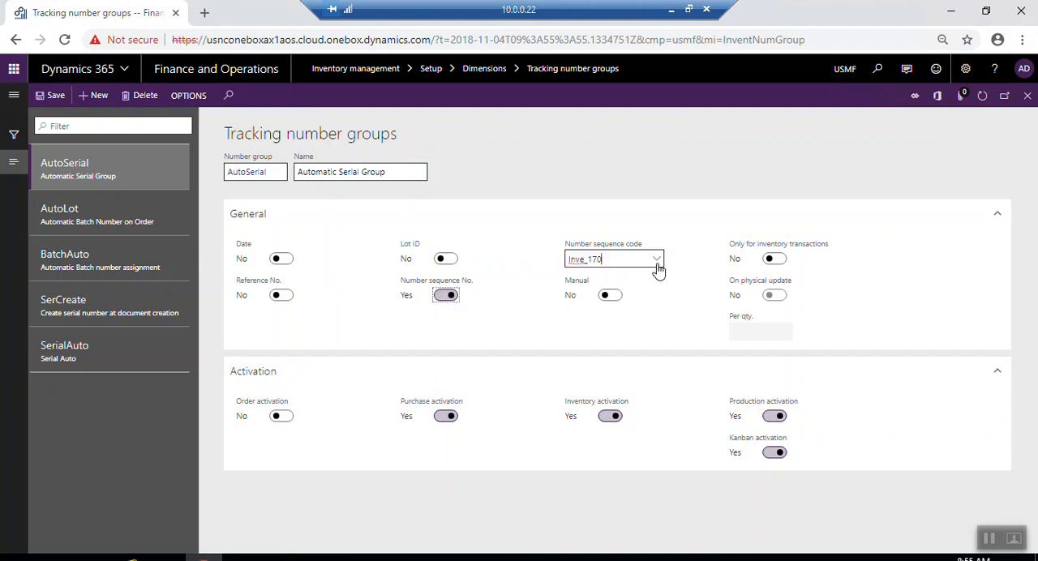
pyautogui.click(658, 266)
pyautogui.click(656, 261)
pyautogui.rightClick(661, 266)
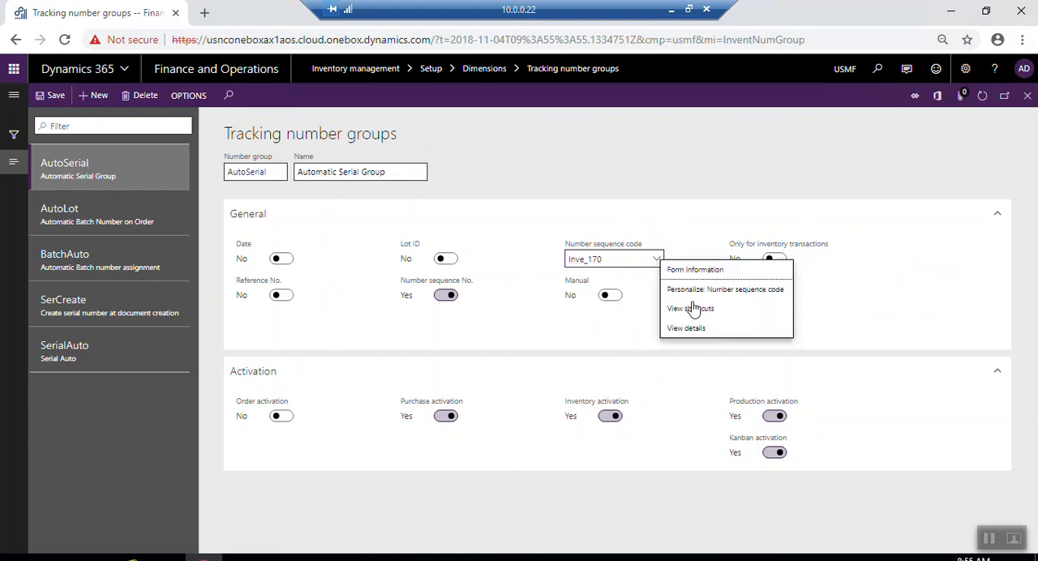
pyautogui.click(513, 324)
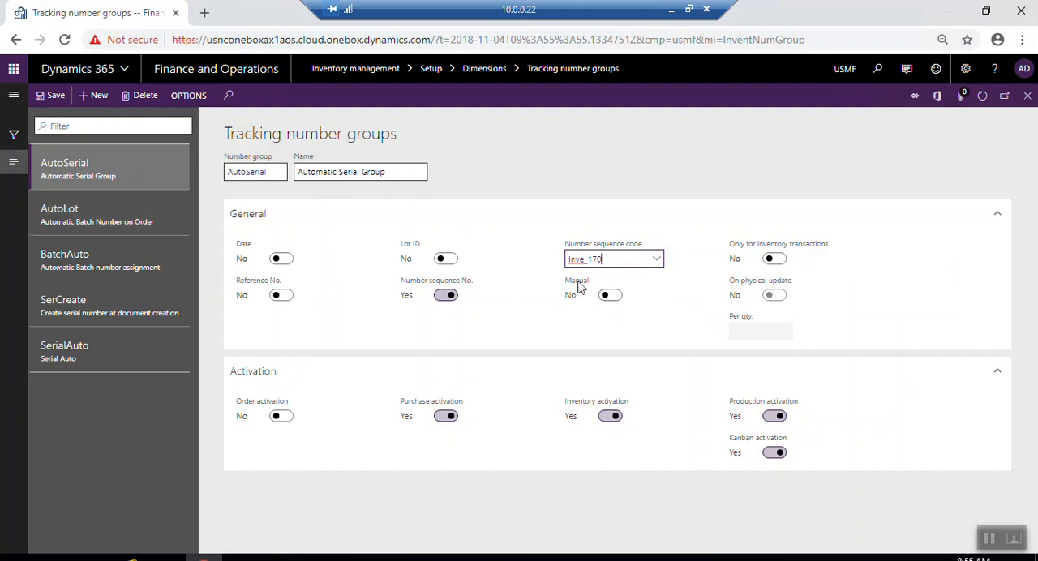
pyautogui.click(614, 298)
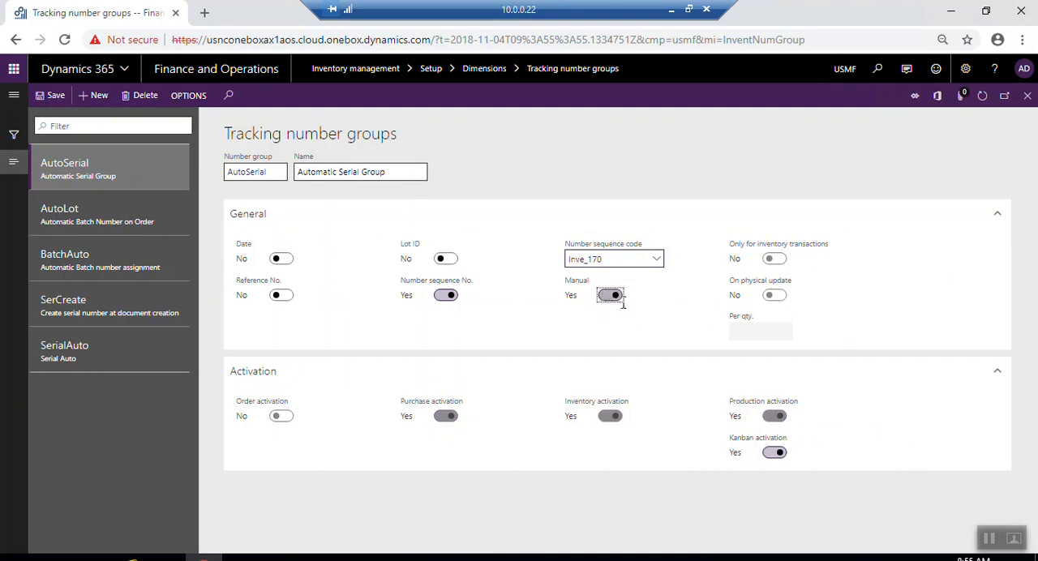
pyautogui.click(612, 299)
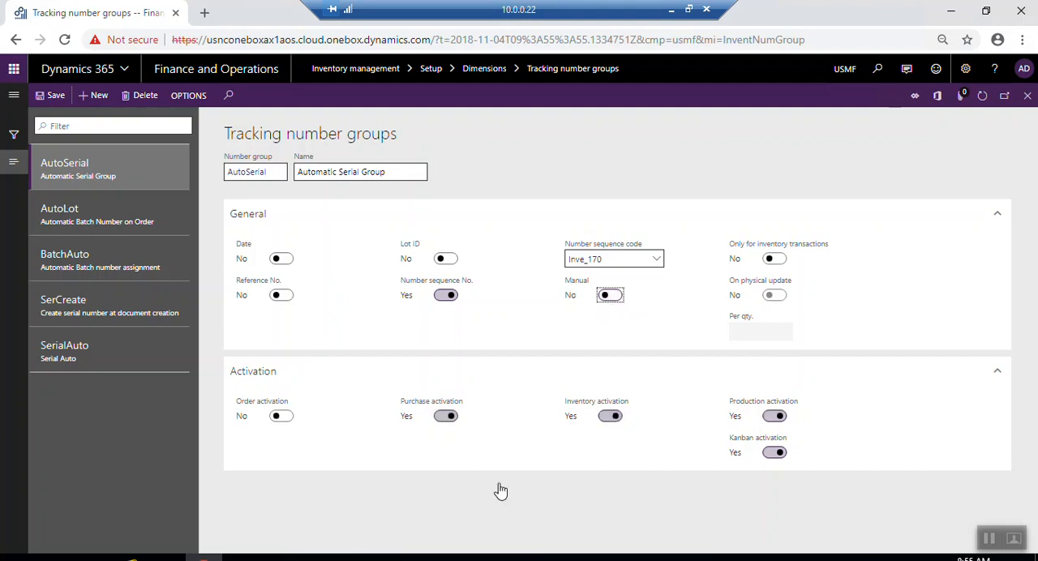
# - Enable Only for inventory transactions and On physical update, set Per qty. to 1.00, and save the AutoSerial group
pyautogui.click(783, 261)
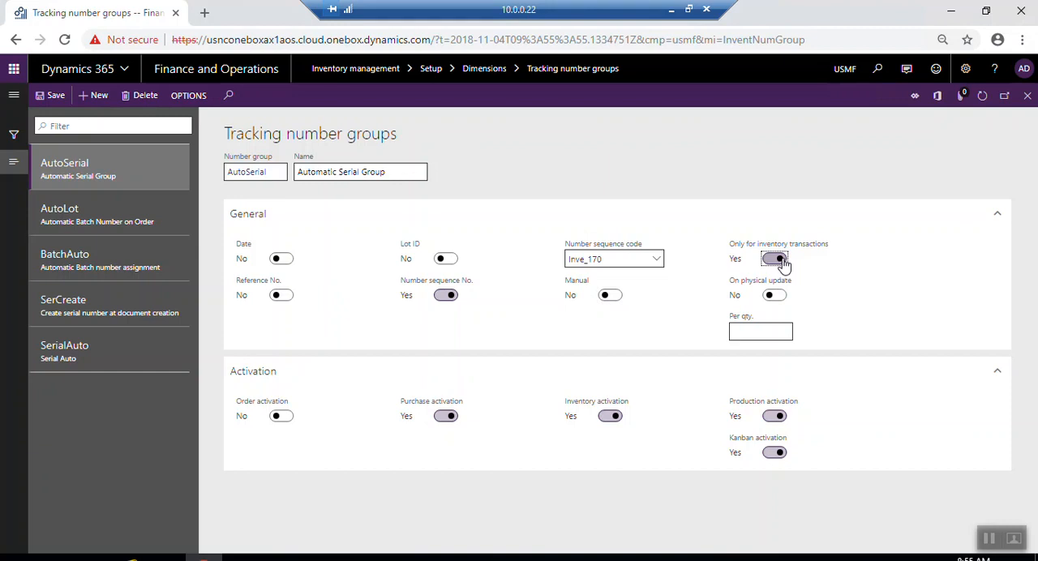
pyautogui.moveTo(790, 247)
pyautogui.click(772, 293)
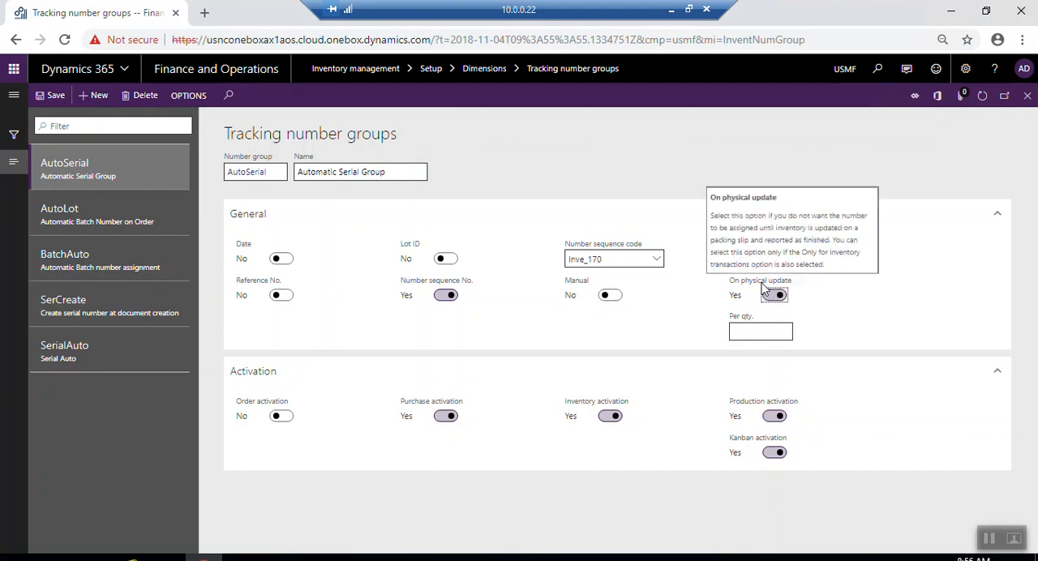
pyautogui.click(750, 332)
pyautogui.click(778, 336)
pyautogui.click(55, 96)
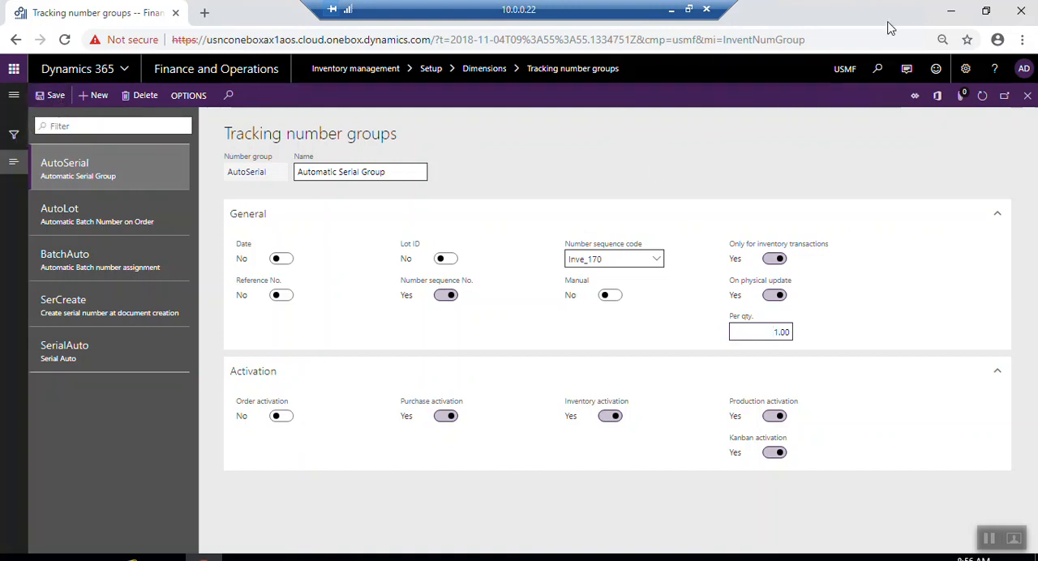
# - Close the tracking number groups and open the All purchase orders list in Procurement and sourcing
pyautogui.click(1027, 96)
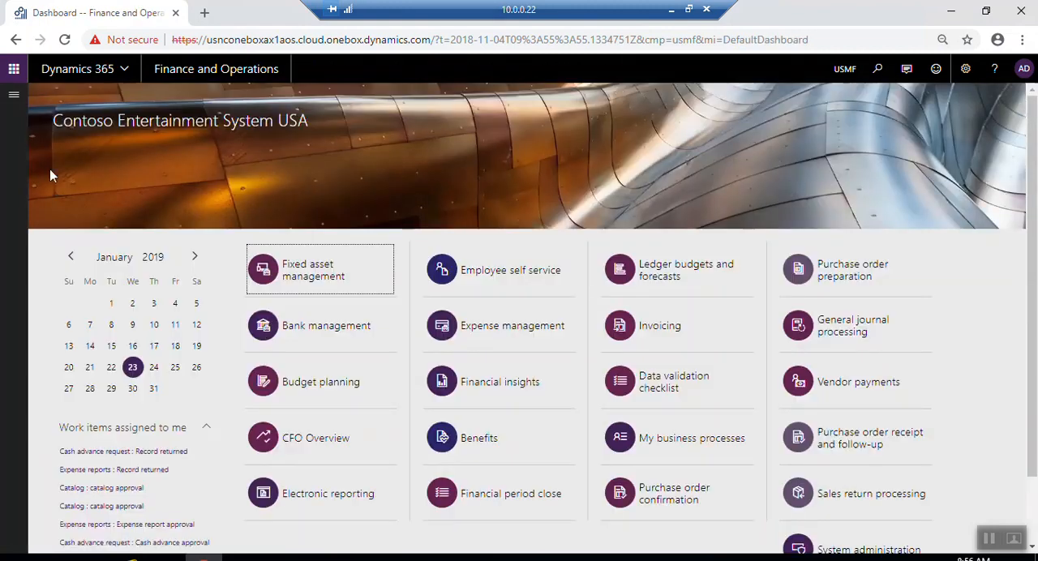
pyautogui.click(14, 96)
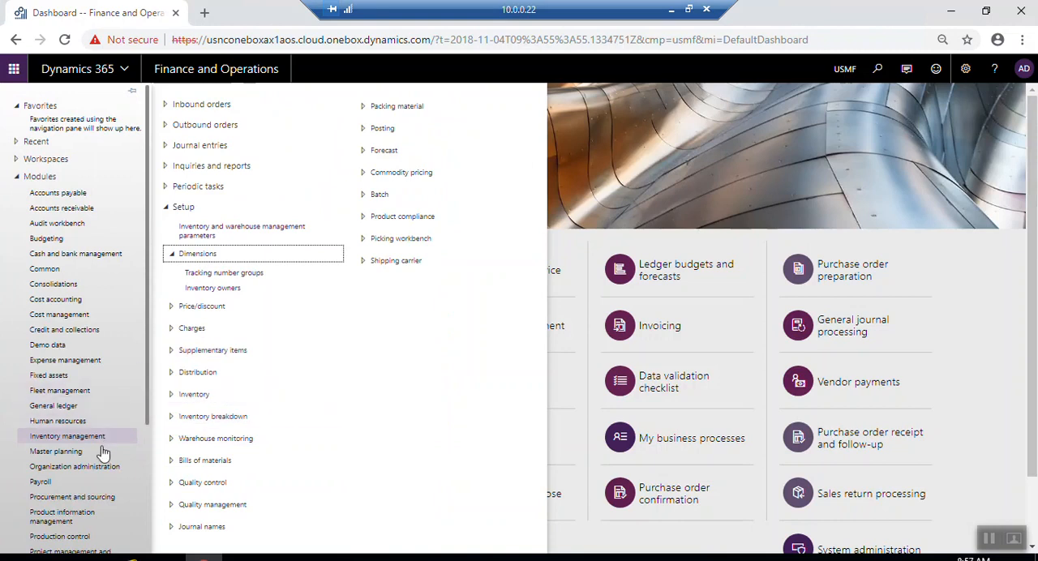
pyautogui.scroll(-2, 102, 451)
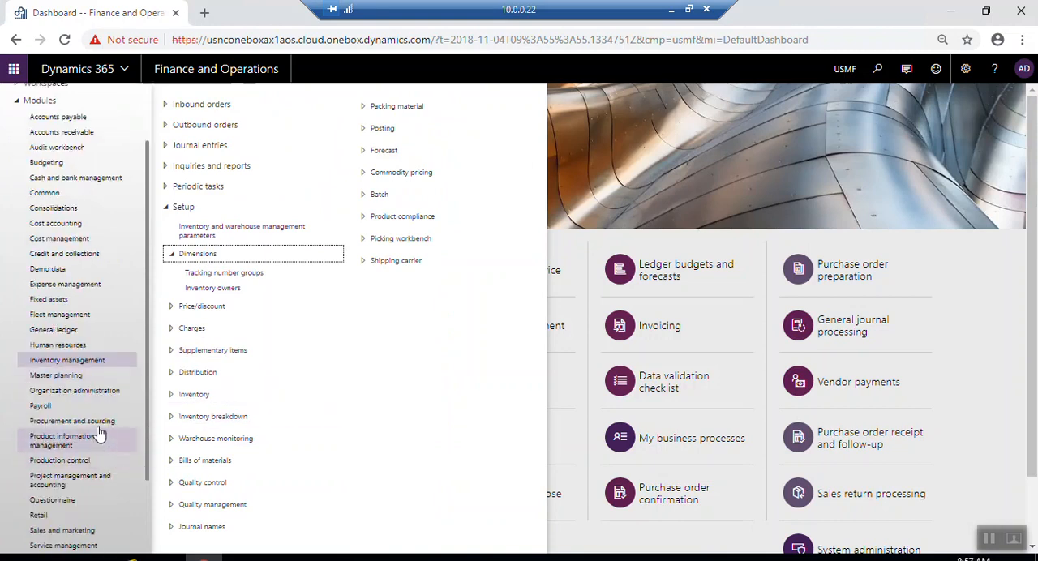
pyautogui.click(93, 422)
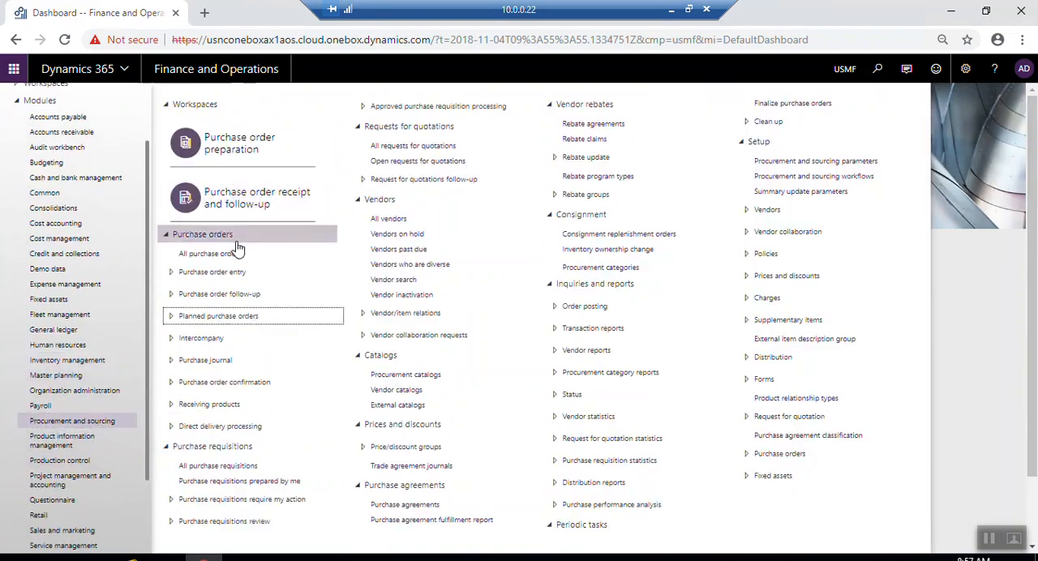
pyautogui.click(248, 254)
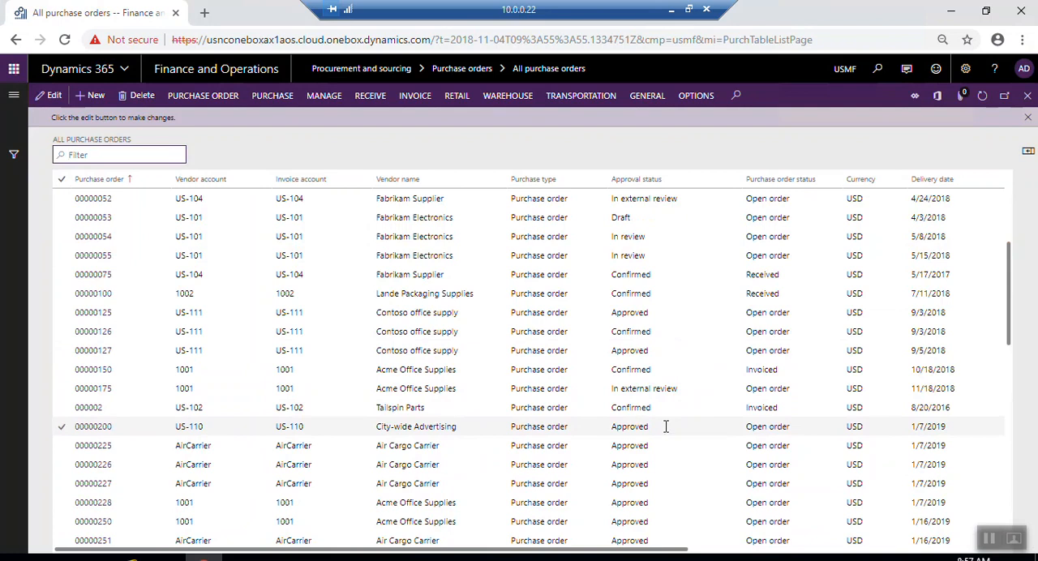
# - Select the confirmed returned order of Acme Office Supplies and start posting its product receipt
pyautogui.scroll(-3, 664, 426)
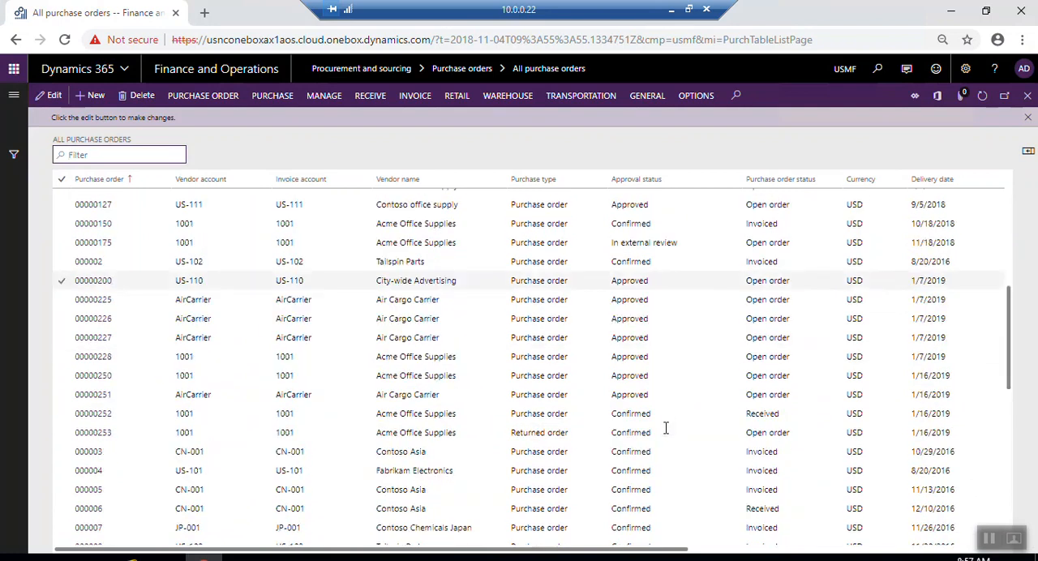
pyautogui.click(641, 434)
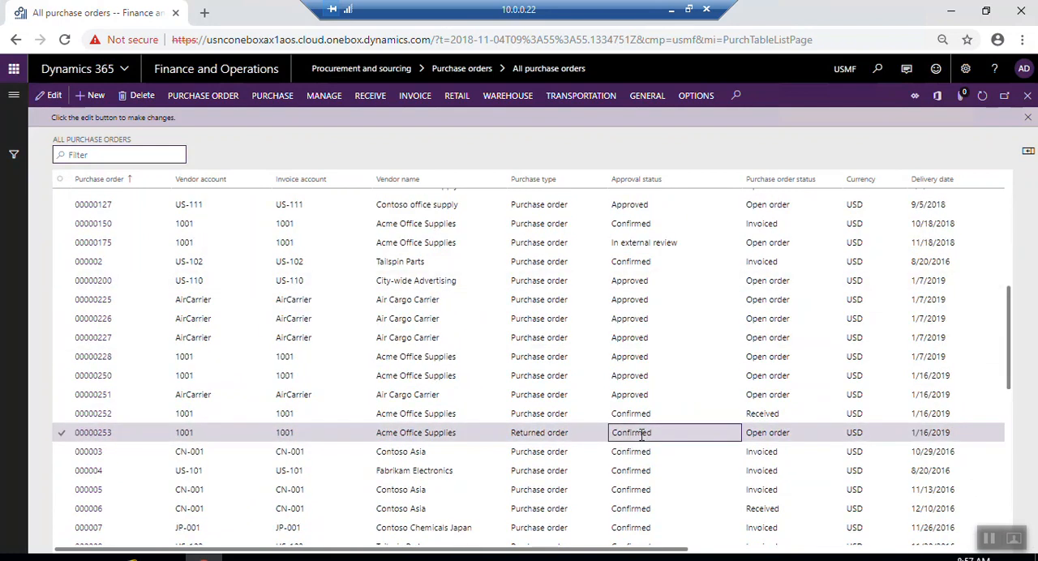
pyautogui.click(61, 179)
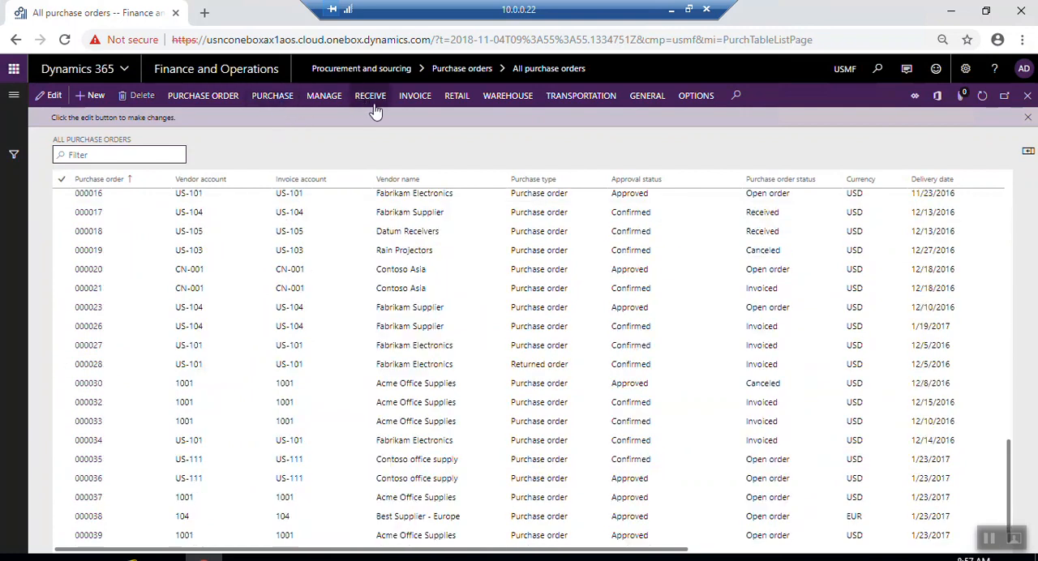
pyautogui.click(368, 100)
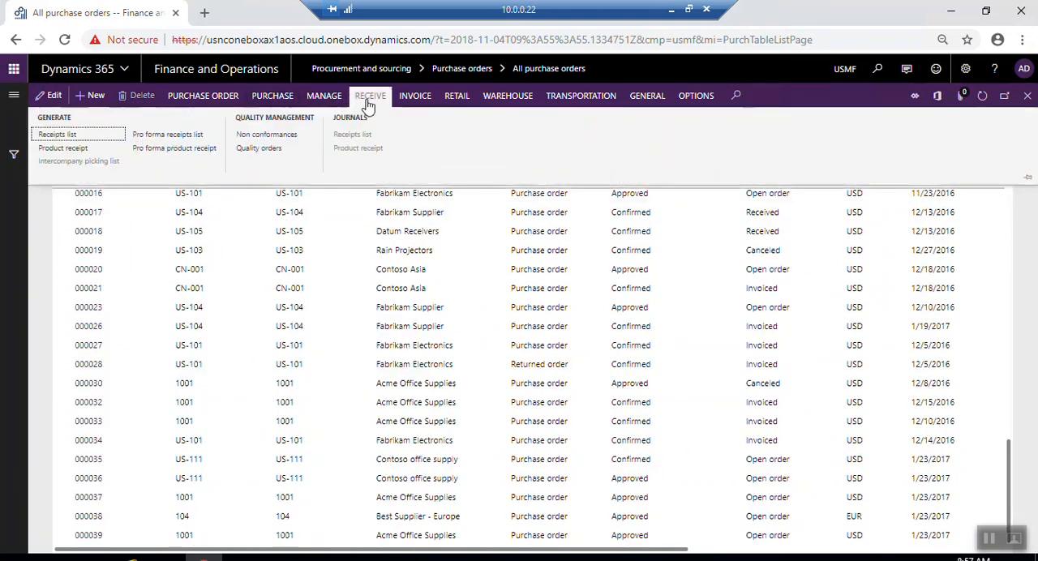
pyautogui.click(81, 152)
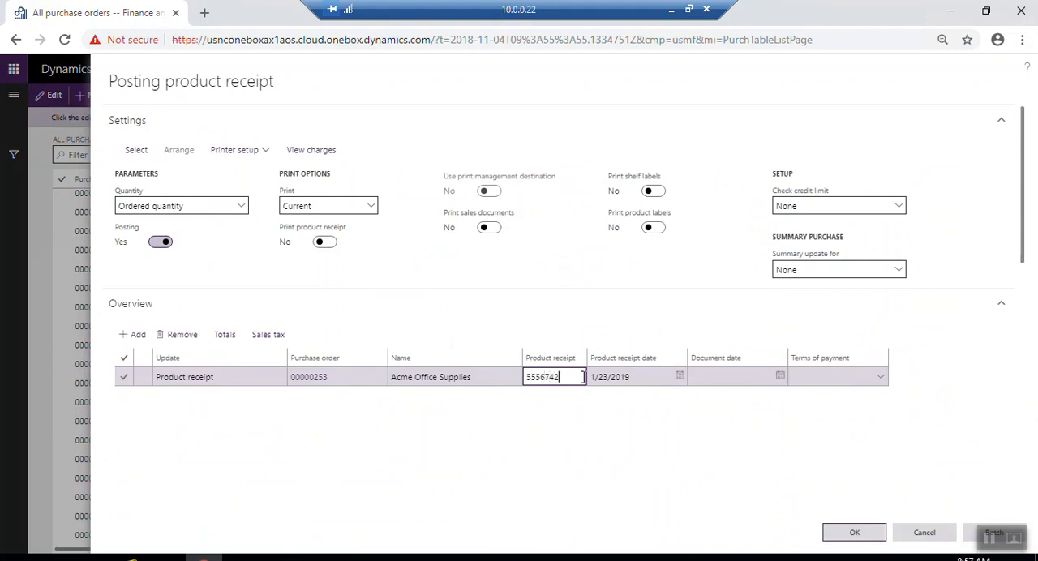
# - Enter a product receipt number, check the update options of the order line, and cancel the posting
pyautogui.press('Tab')
pyautogui.scroll(-5, 609, 375)
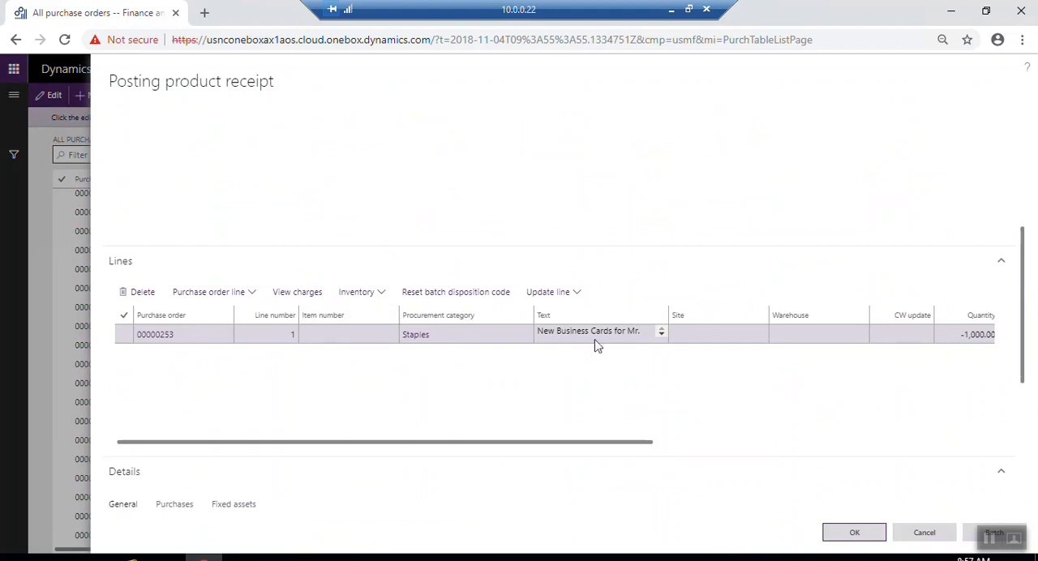
pyautogui.click(578, 295)
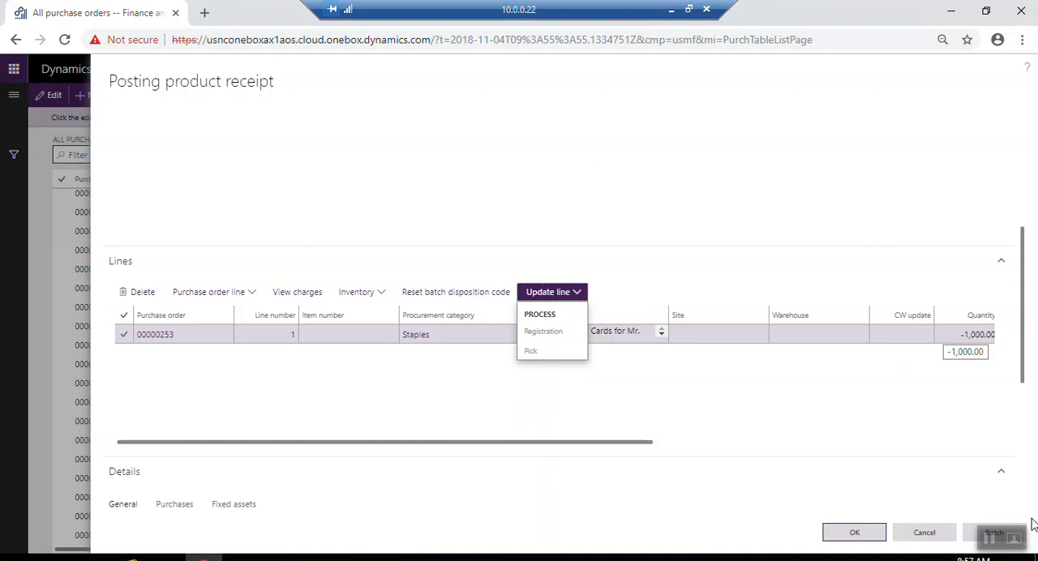
pyautogui.click(926, 541)
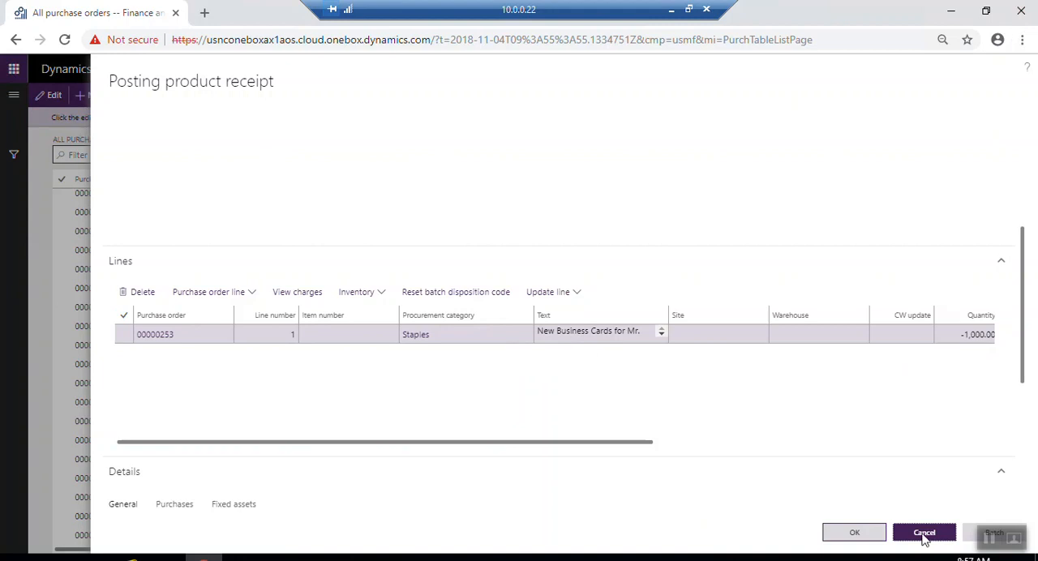
# - Start posting a product receipt for the confirmed open order of Tailspin Parts and enter a product receipt number
pyautogui.click(922, 535)
pyautogui.click(584, 336)
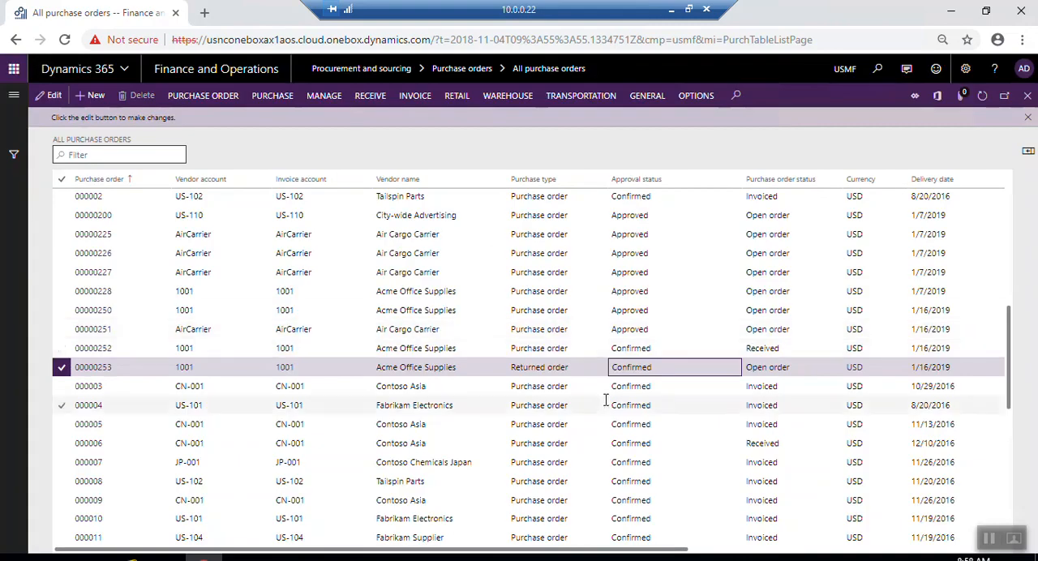
pyautogui.scroll(-5, 624, 395)
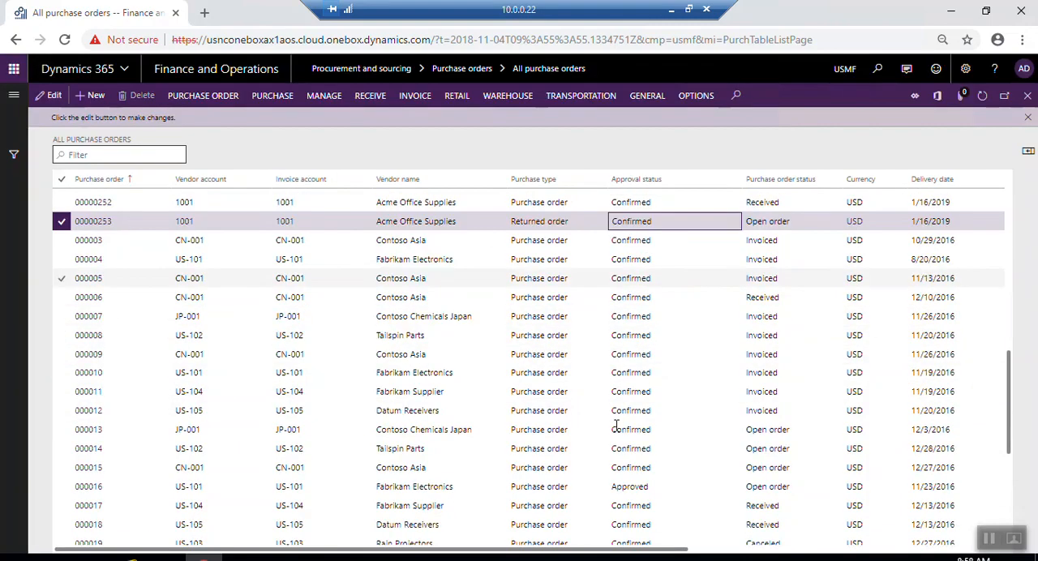
pyautogui.click(633, 376)
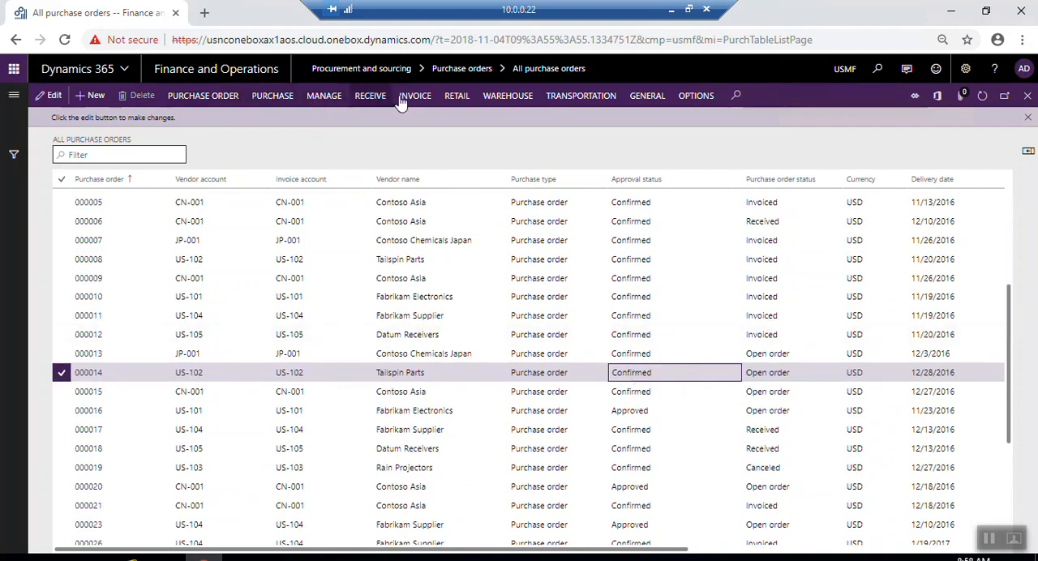
pyautogui.click(370, 98)
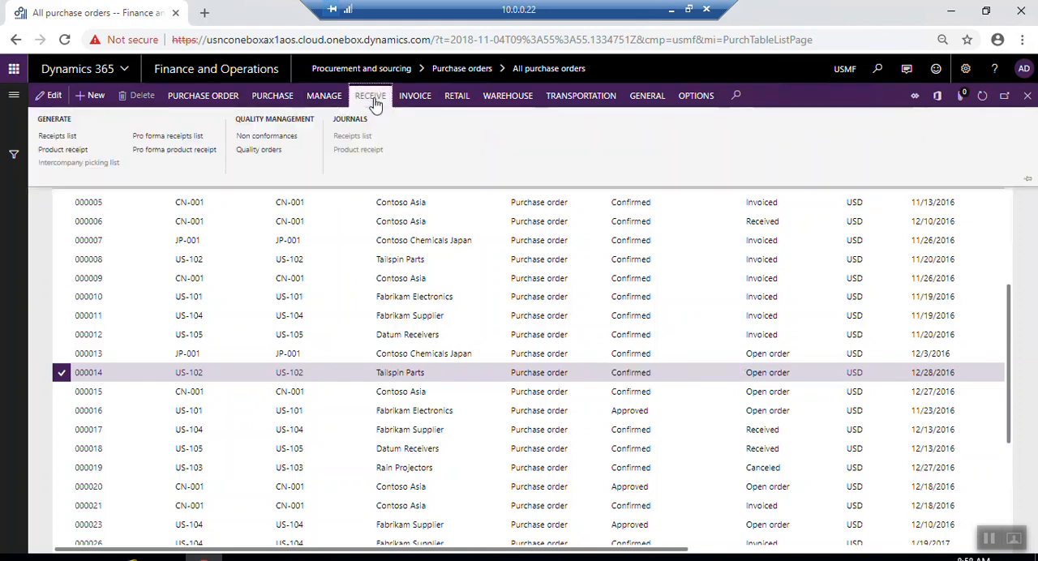
pyautogui.click(81, 150)
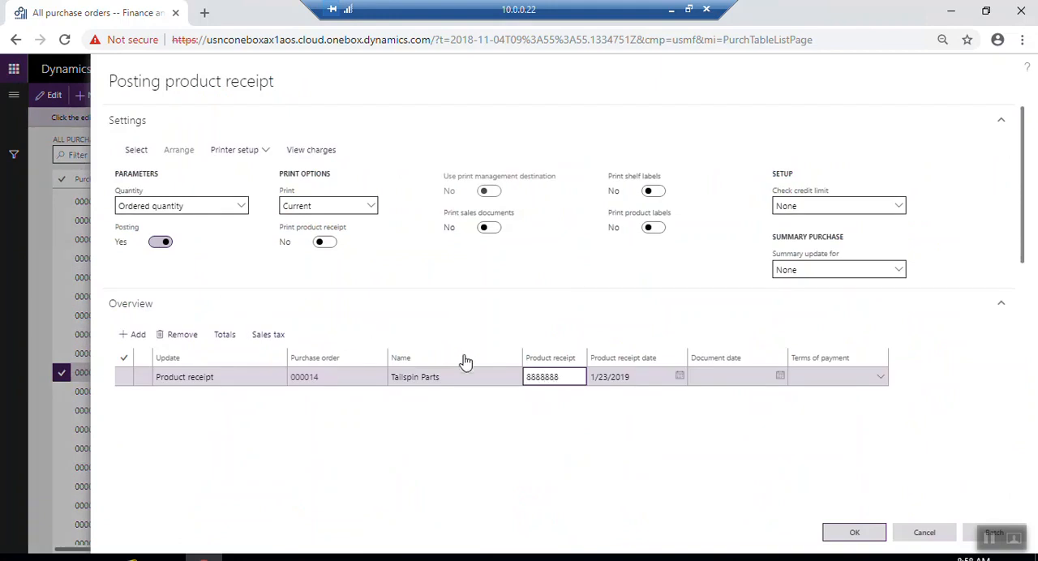
# - Open the registration of the Enclosure line, item M0005, from the product receipt's lines
pyautogui.scroll(-4, 462, 360)
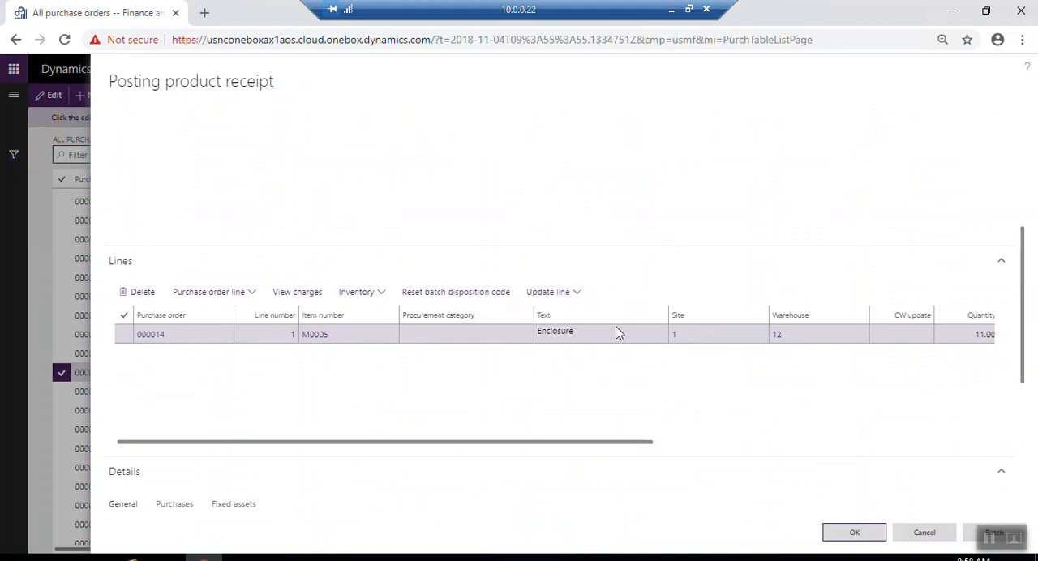
pyautogui.click(578, 293)
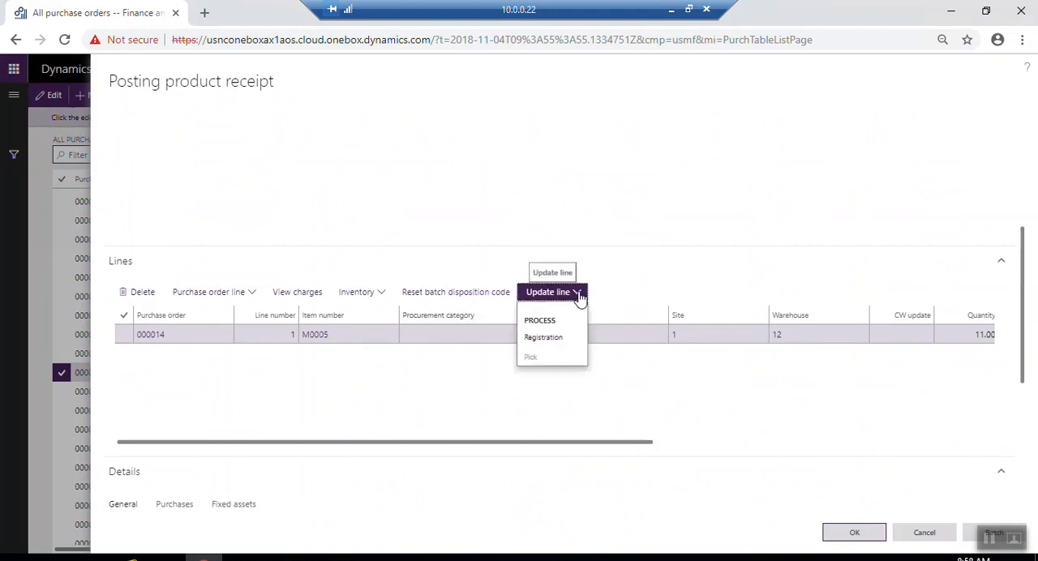
pyautogui.click(557, 338)
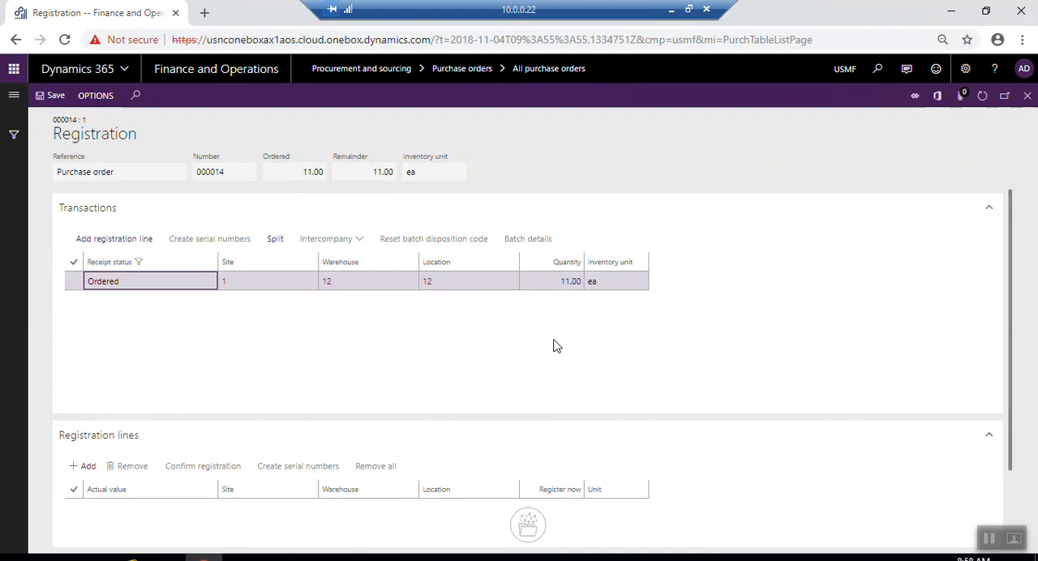
pyautogui.click(1027, 96)
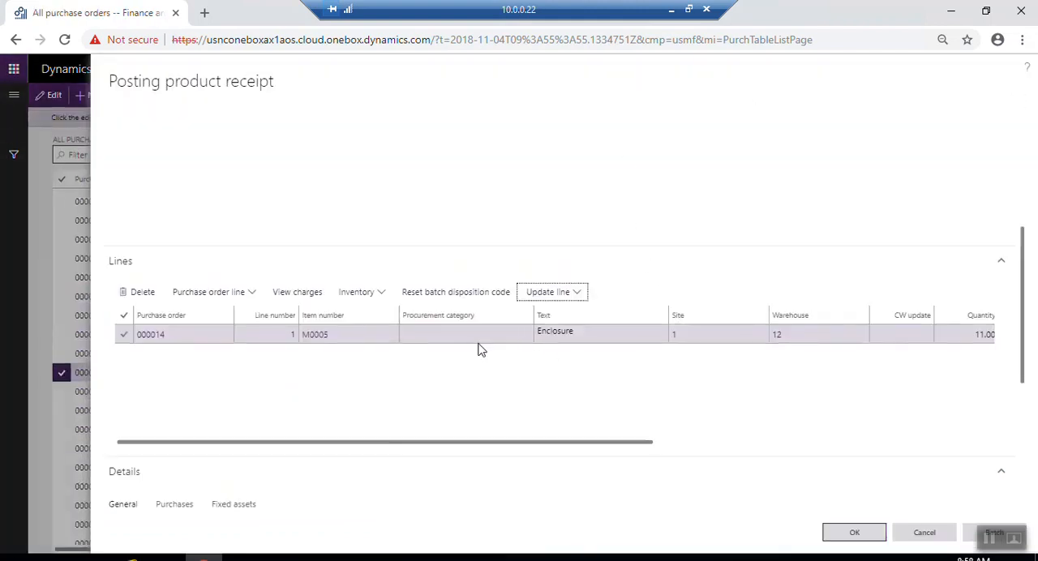
pyautogui.click(577, 294)
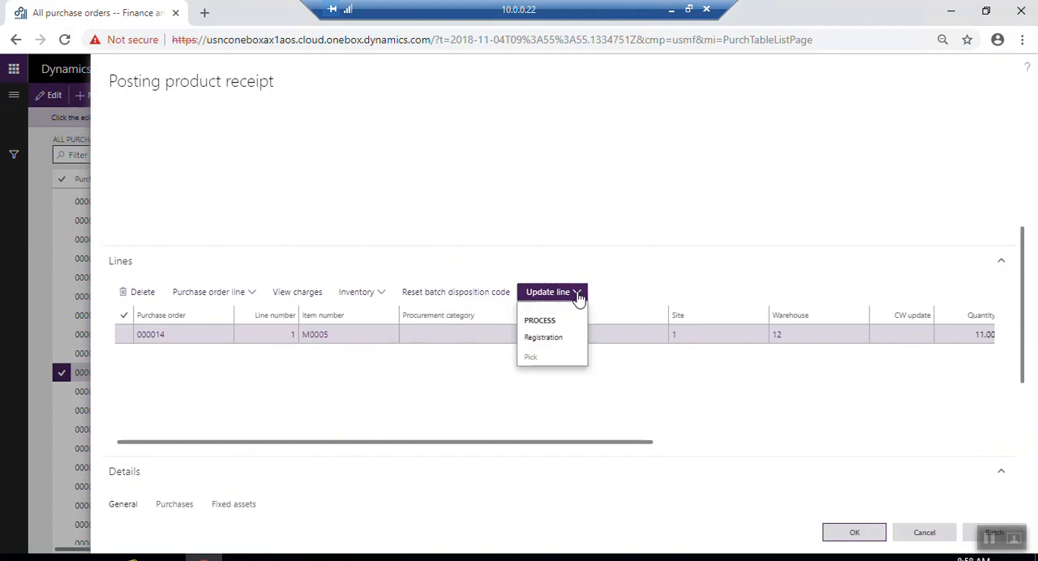
pyautogui.click(555, 338)
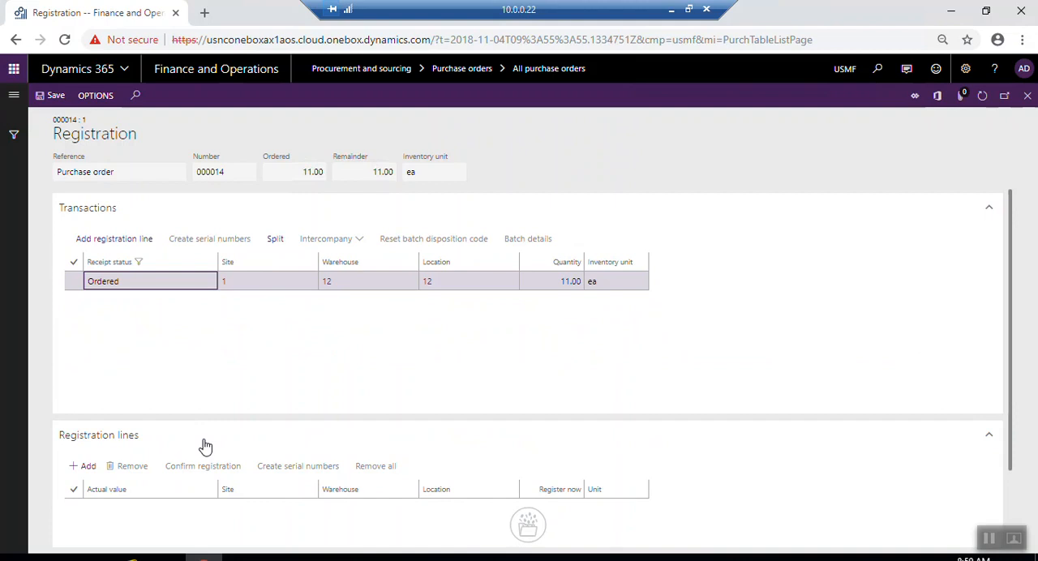
# - Add a registration line for 11.00 ea at site 1, warehouse 12, location 12, and confirm the registration
pyautogui.click(87, 468)
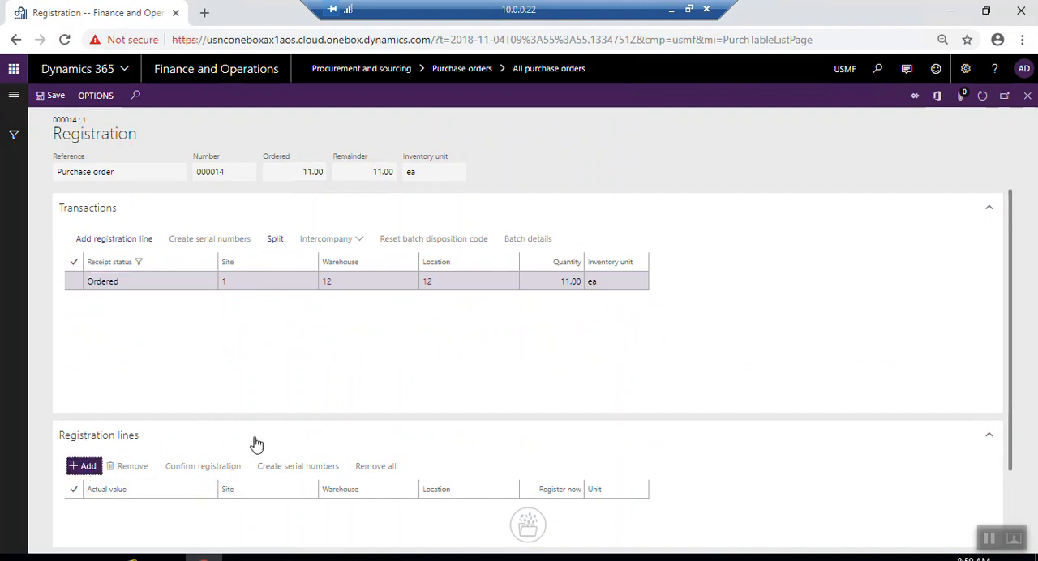
pyautogui.scroll(-2, 402, 434)
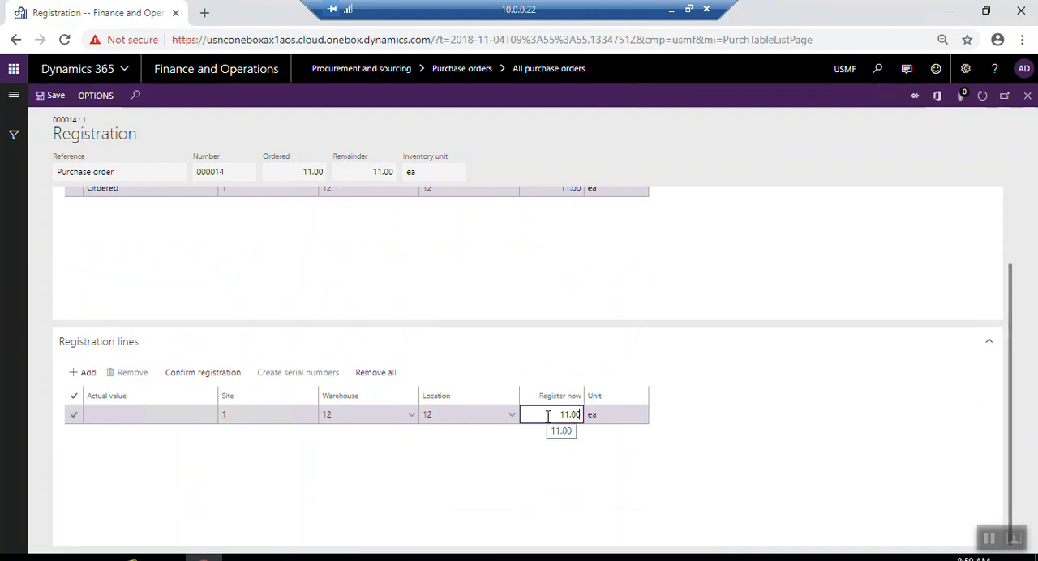
pyautogui.click(984, 542)
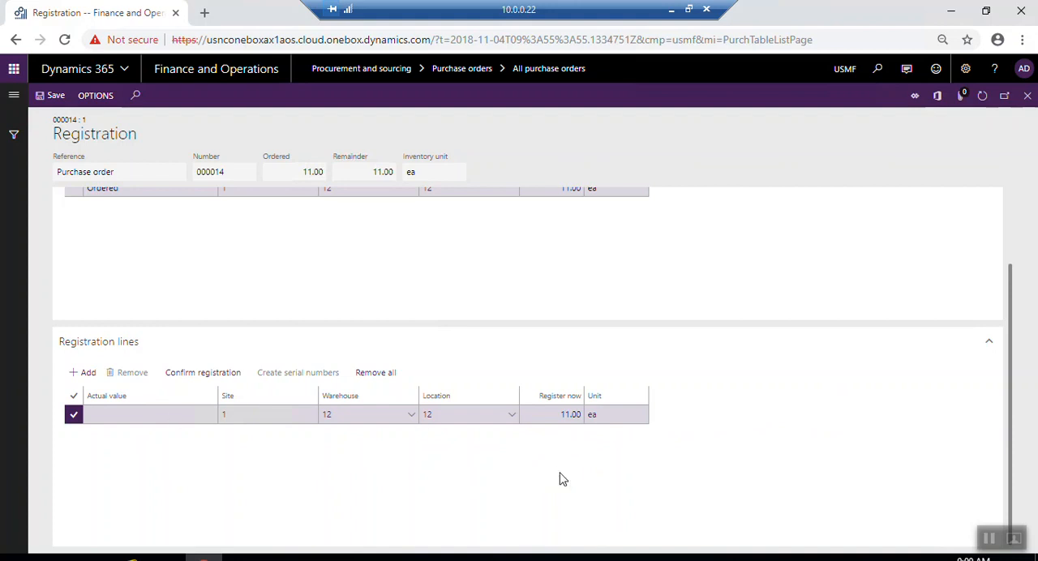
pyautogui.click(231, 380)
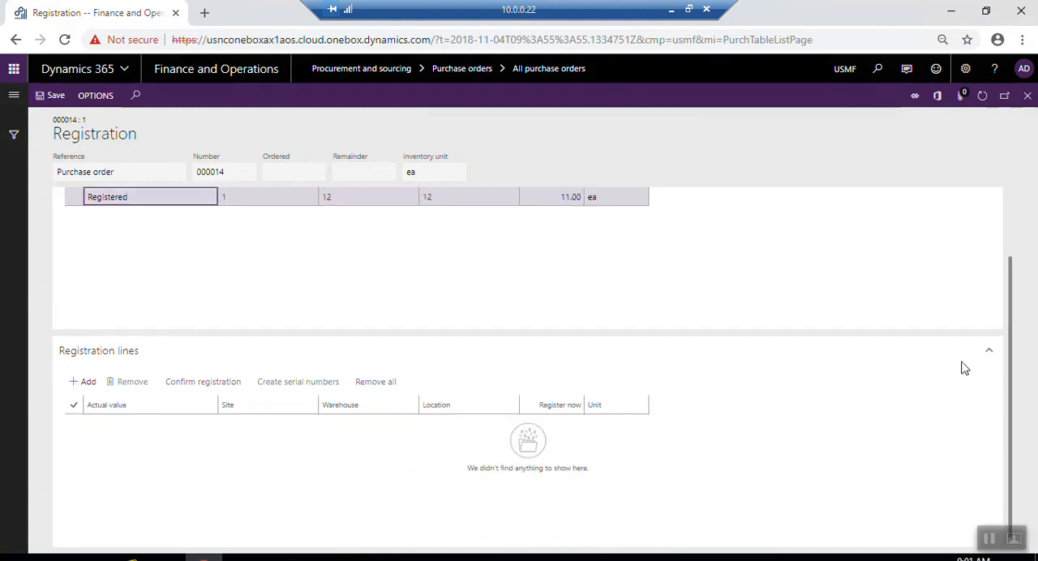
pyautogui.click(990, 356)
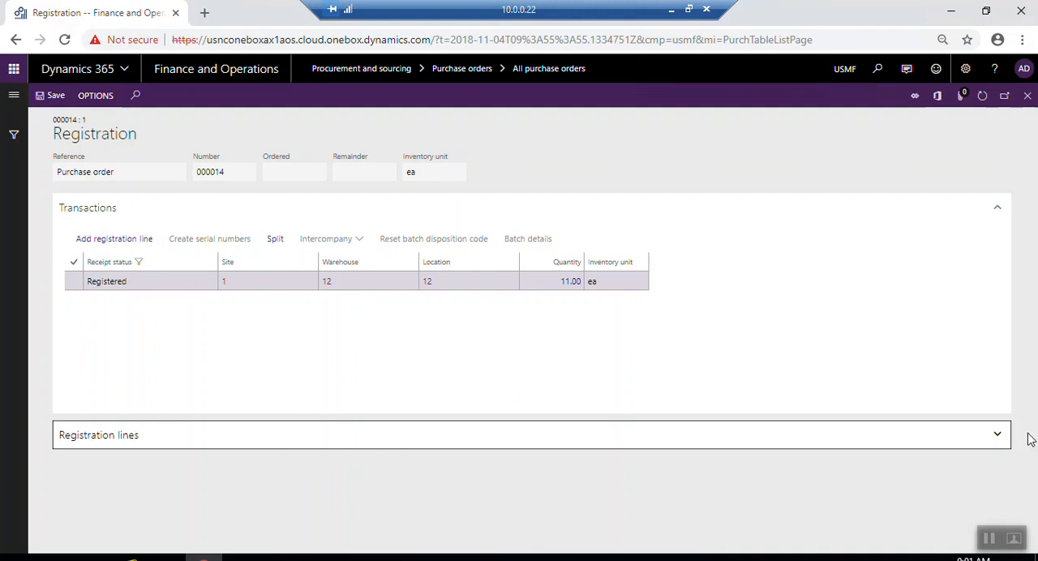
pyautogui.click(997, 437)
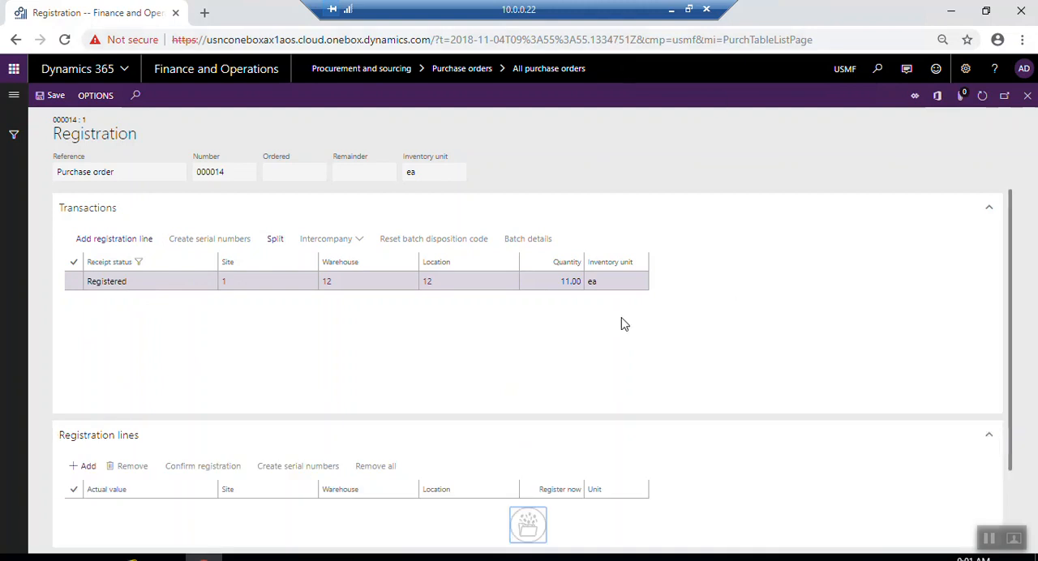